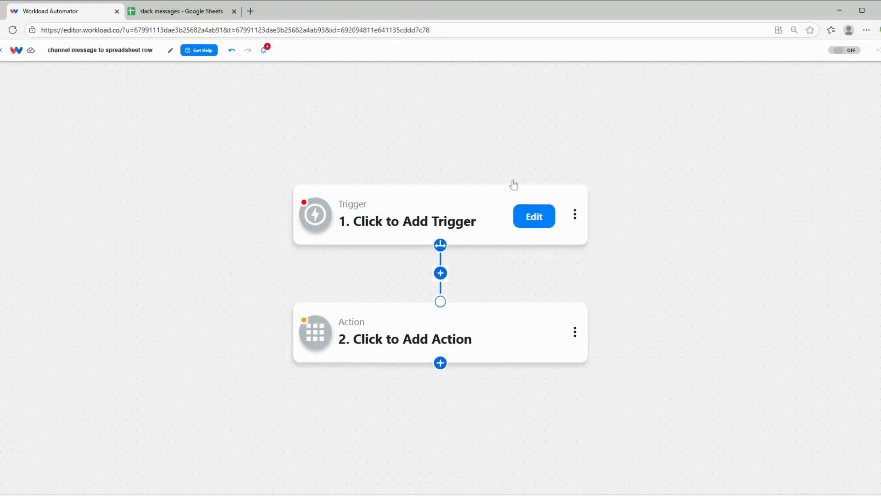
Search for 'slack' and set Slack as the trigger app
click(430, 208)
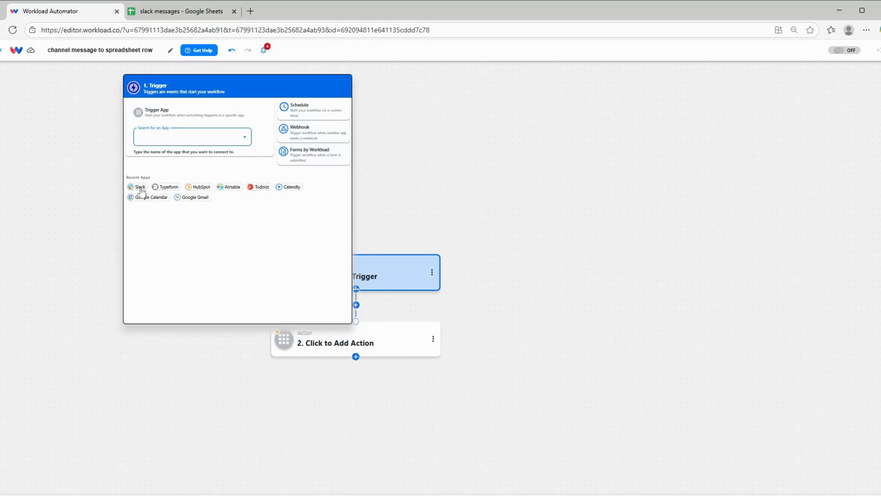
text(slack)
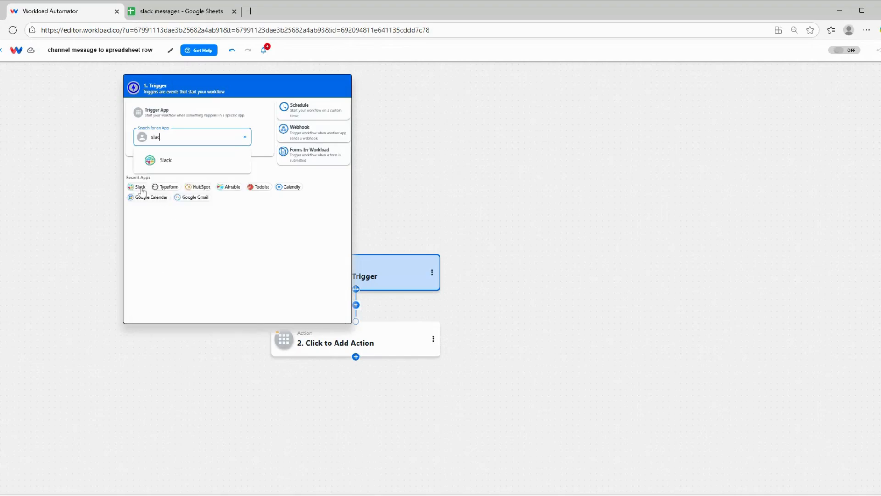
click(168, 166)
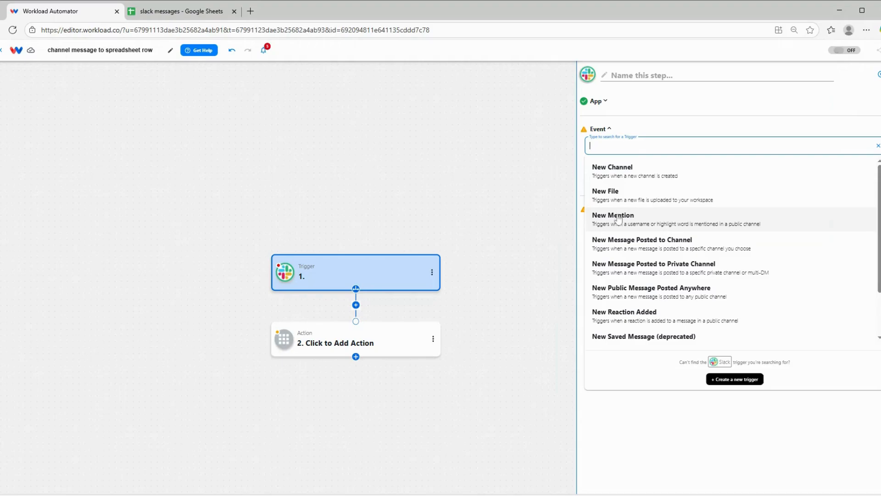
Set the Slack trigger to New Message Posted to Channel on the test channel, then test it successfully
click(642, 243)
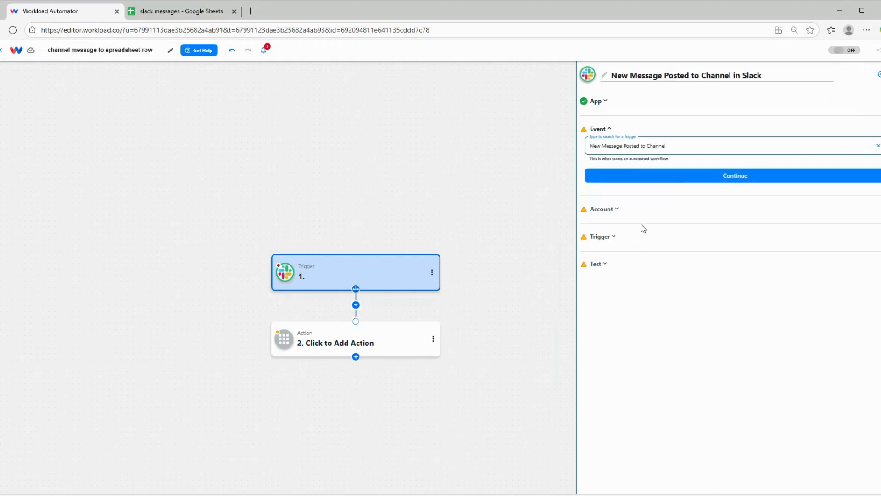
click(670, 177)
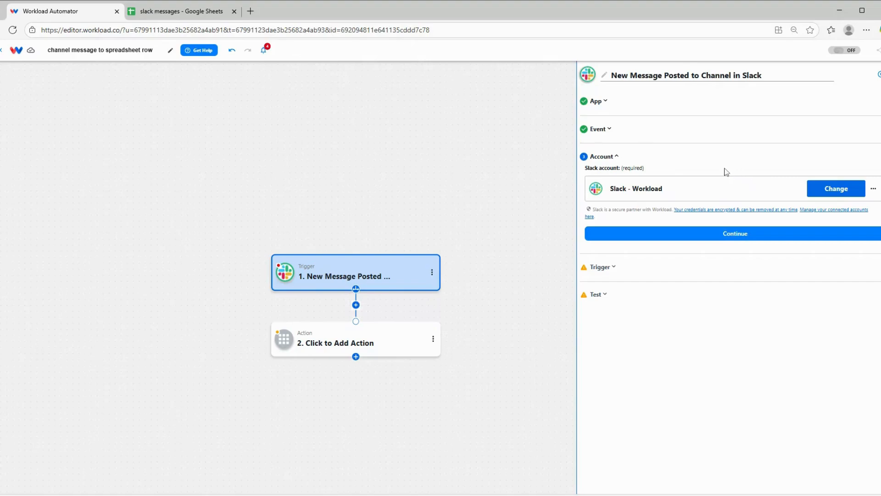
click(731, 233)
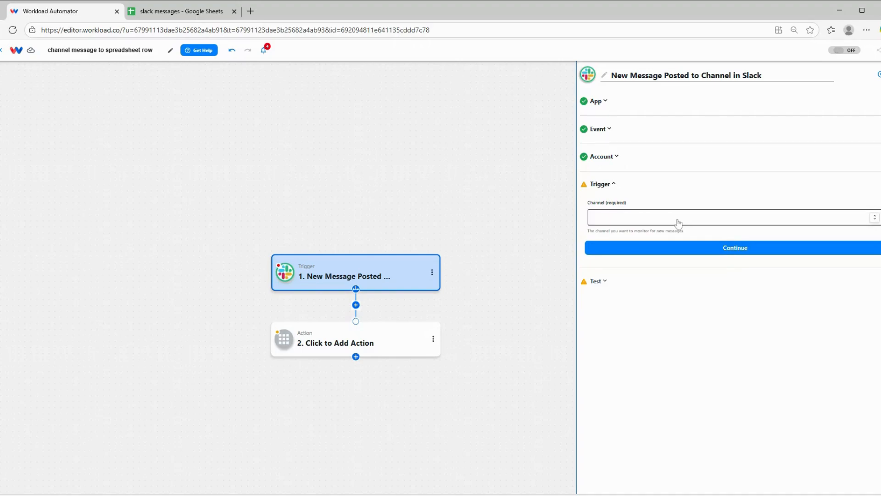
click(679, 224)
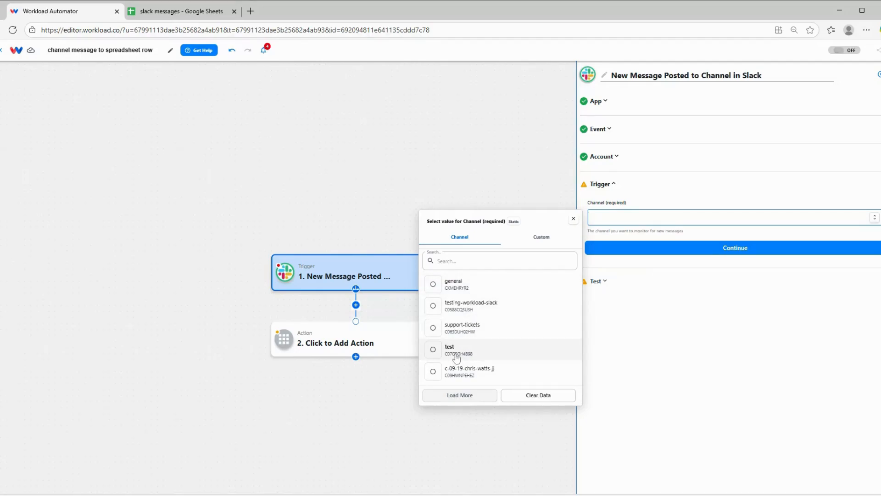
click(454, 353)
click(698, 251)
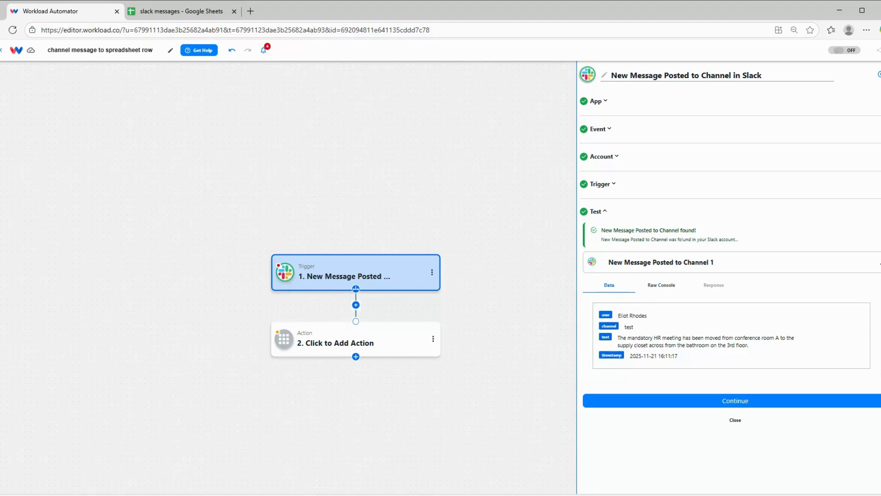
click(729, 400)
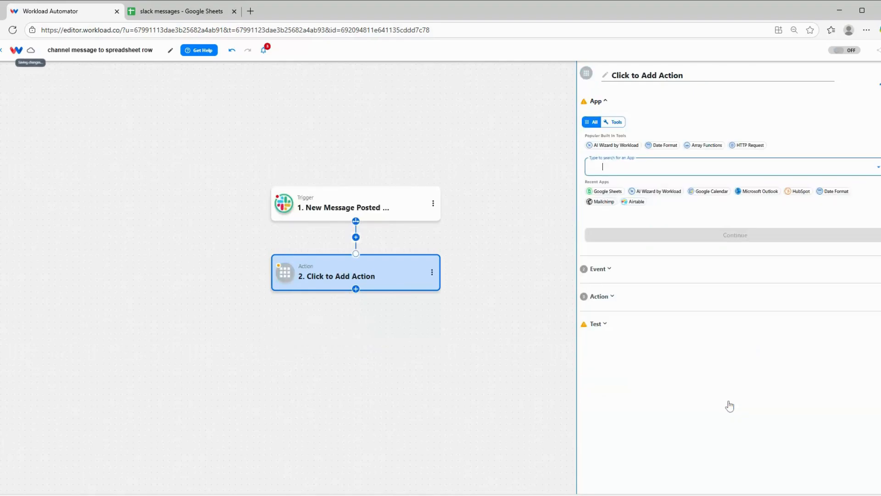
Review the saved Slack trigger step, then pick Google Sheets as the action app
mouse_move(303, 207)
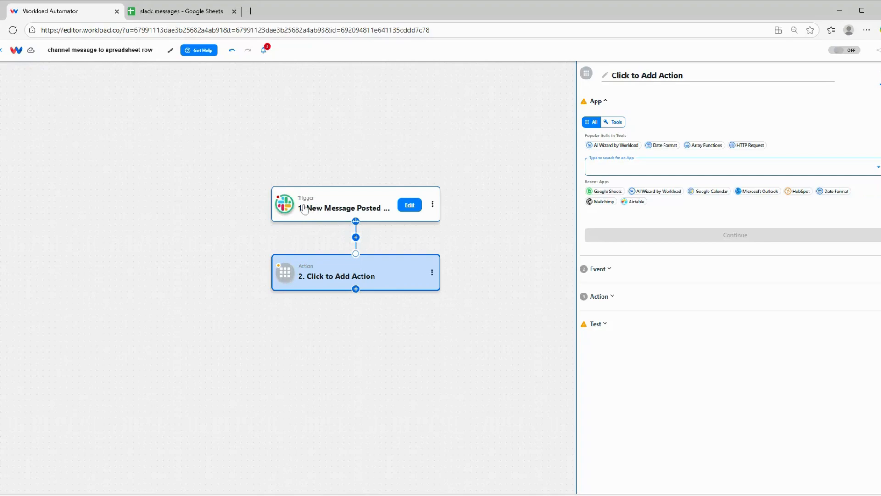
click(305, 208)
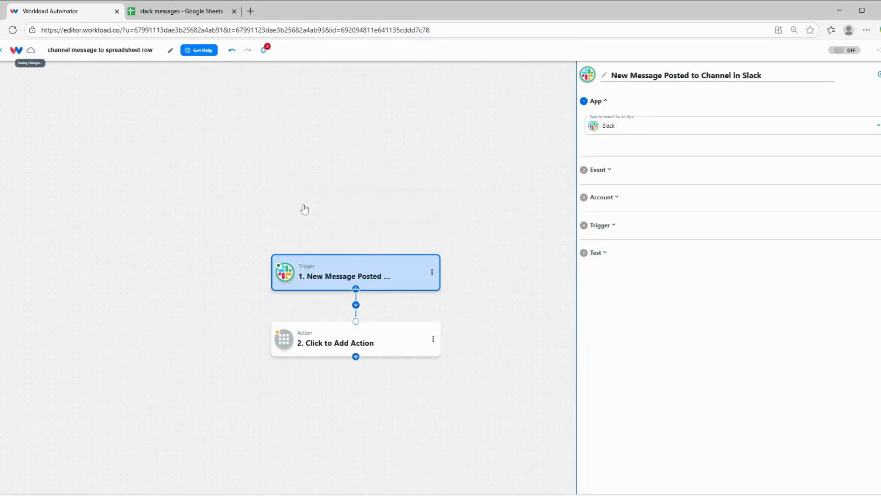
click(321, 342)
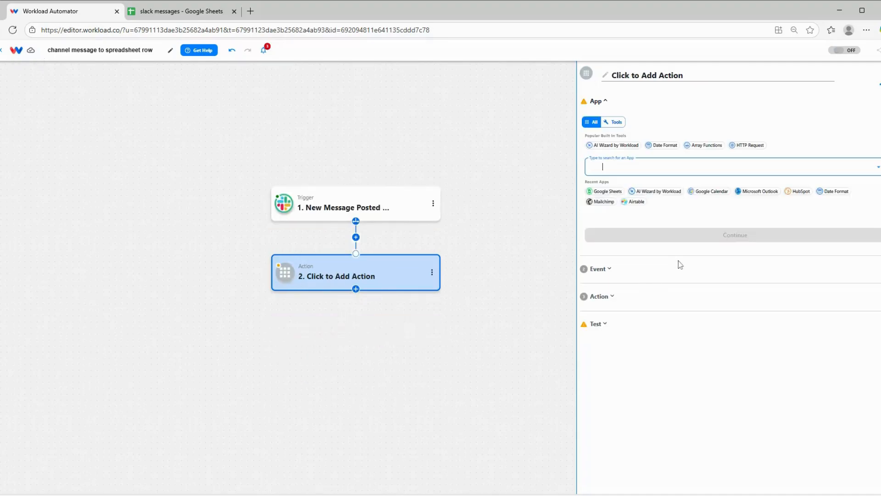
click(611, 193)
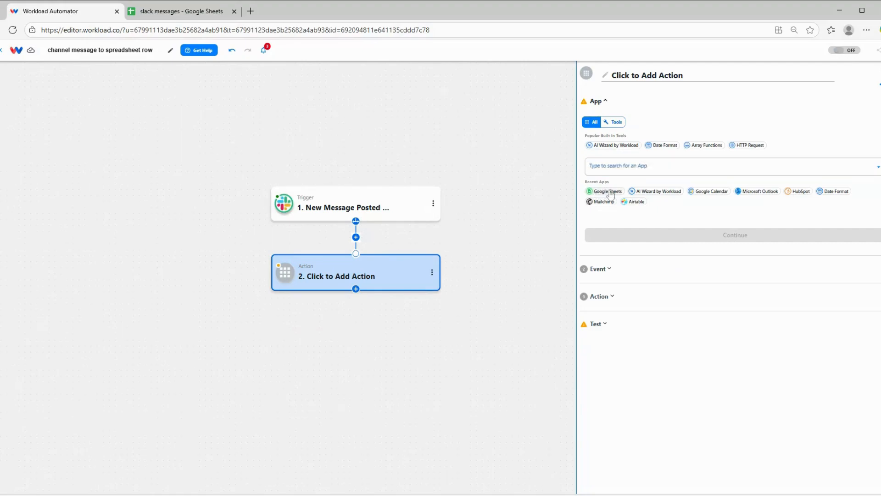
Set the Google Sheets event to Create Spreadsheet Row and accept the connected account
click(718, 237)
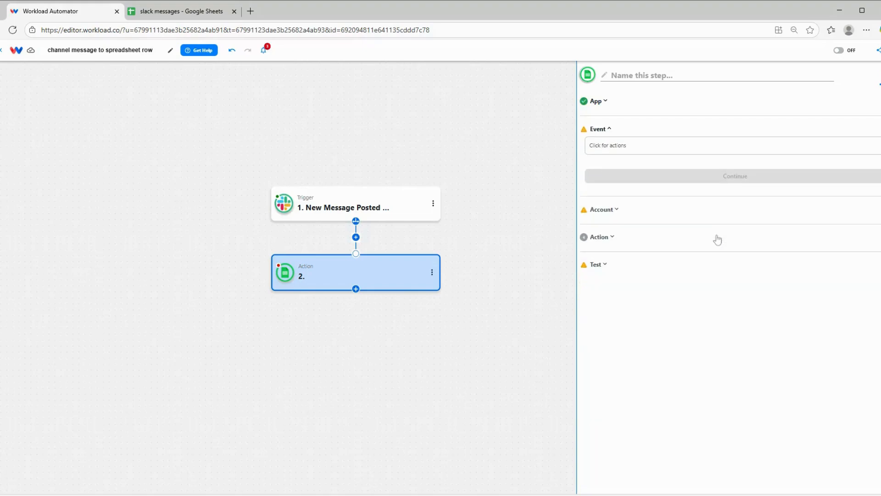
click(652, 147)
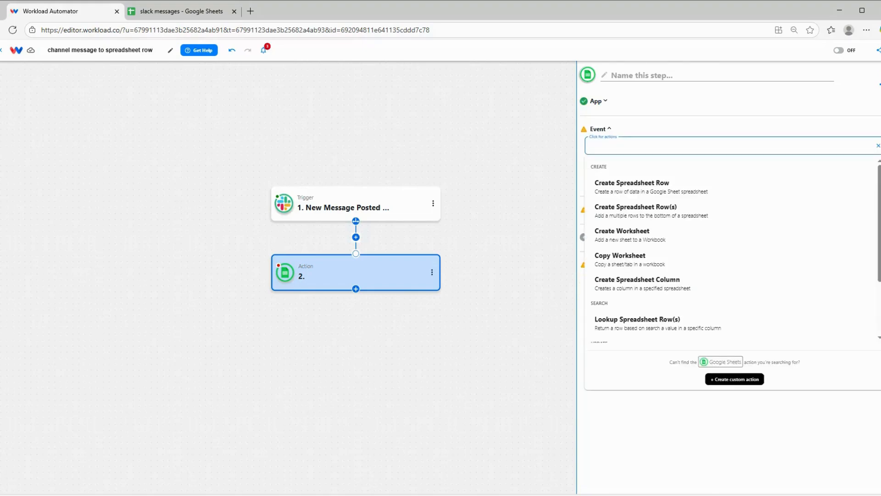
click(670, 183)
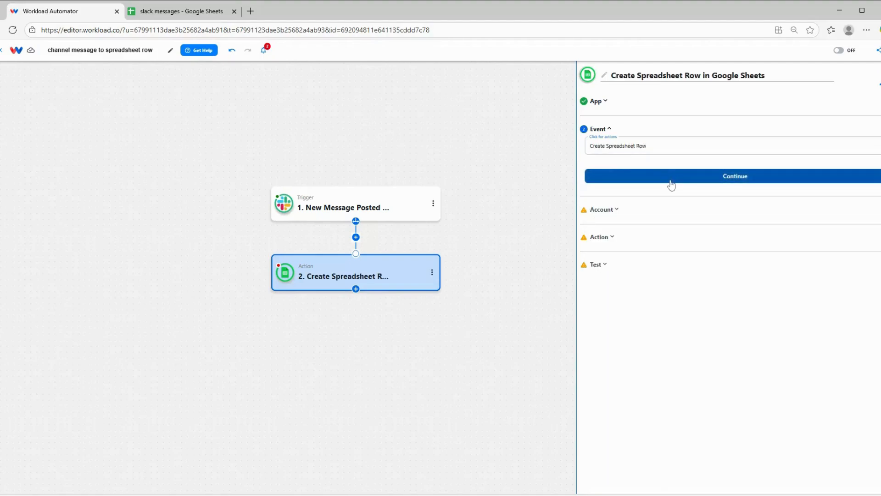
click(671, 184)
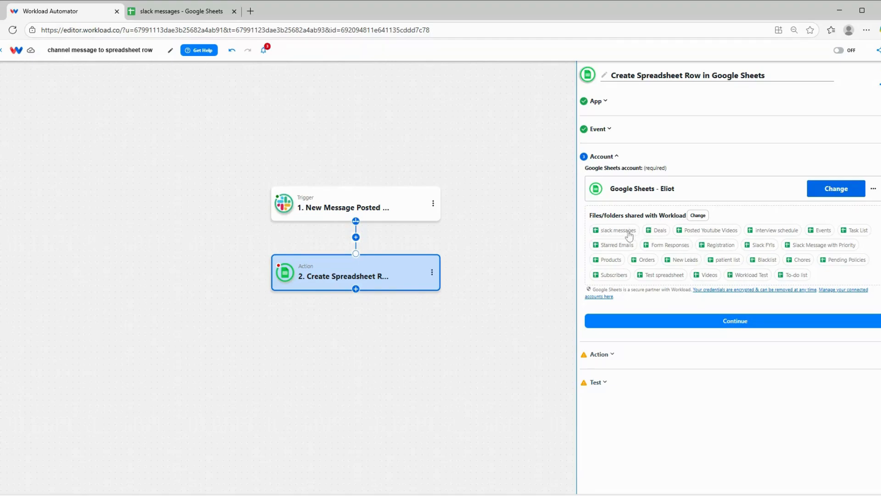
click(673, 328)
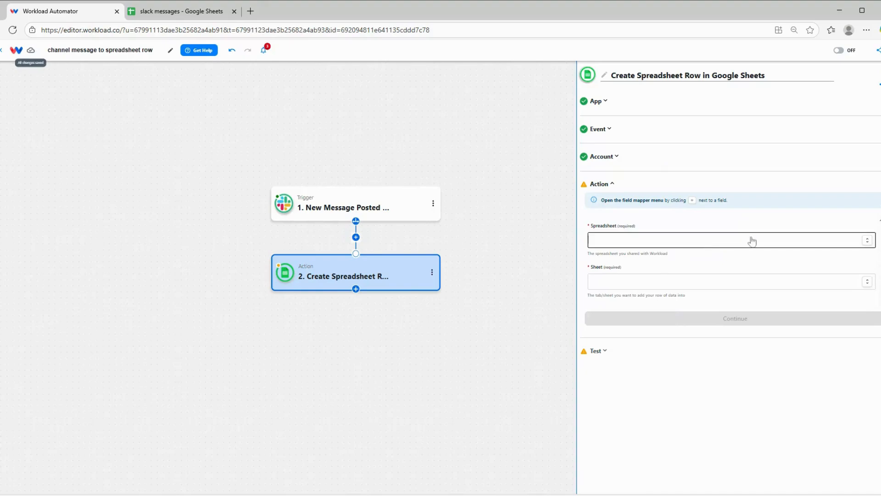
Target Sheet1 of the 'slack messages' spreadsheet
click(752, 241)
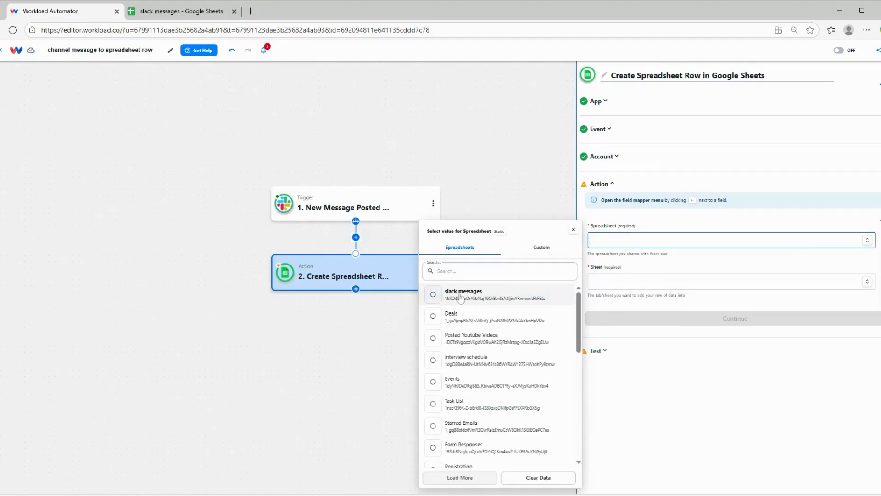
click(461, 294)
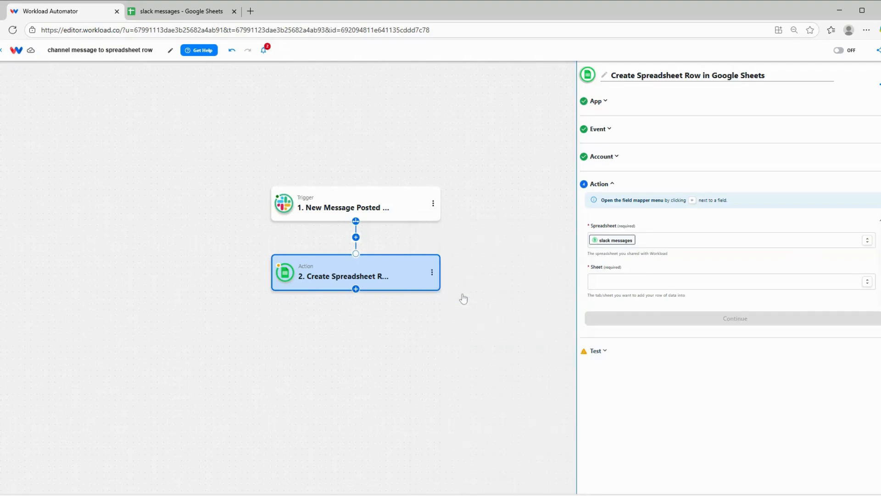
click(644, 284)
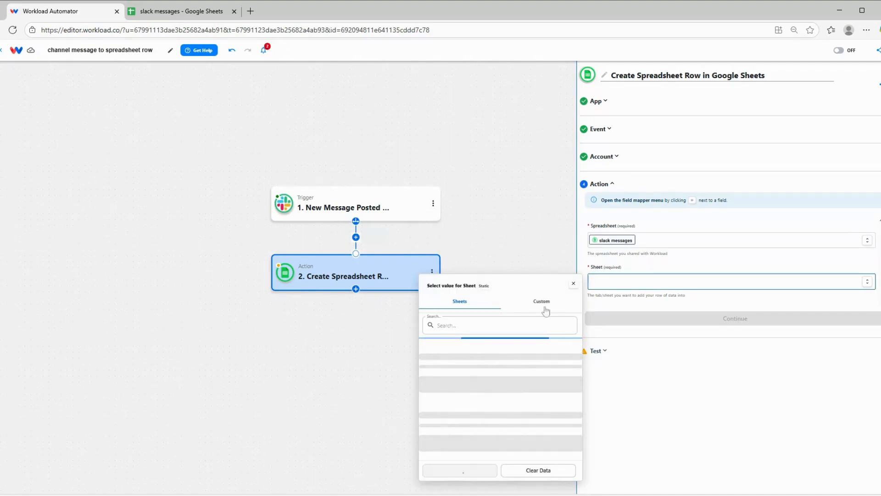
click(474, 351)
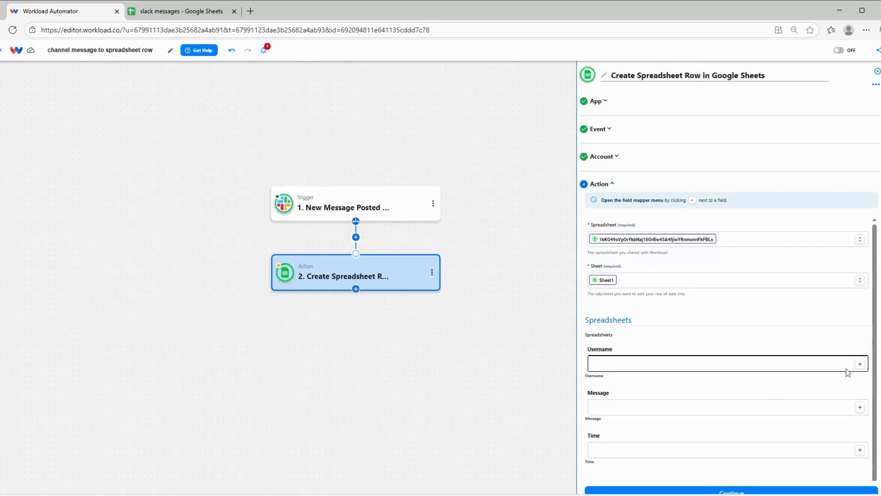
Map Username to the Slack message's user and Message to its text
click(860, 364)
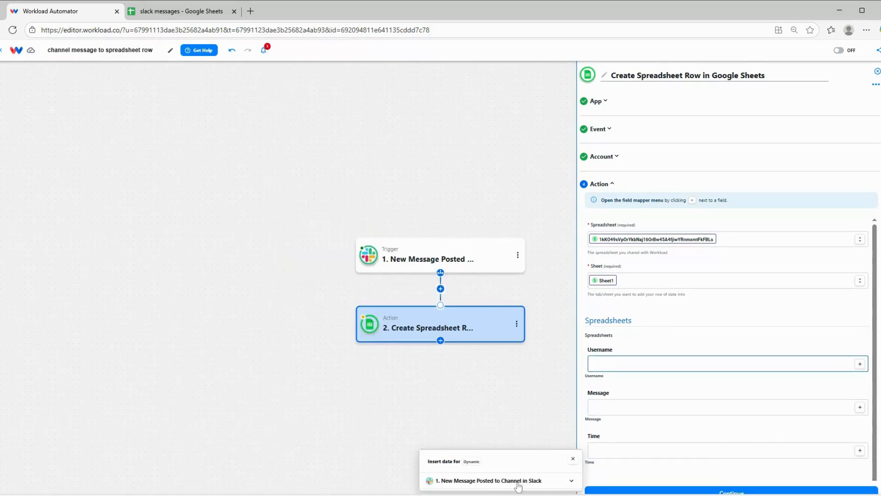
click(518, 482)
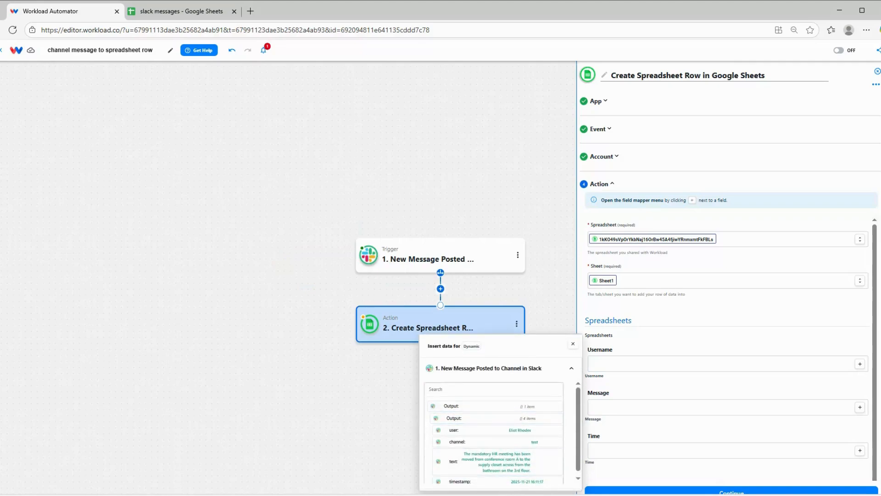
click(480, 435)
click(682, 413)
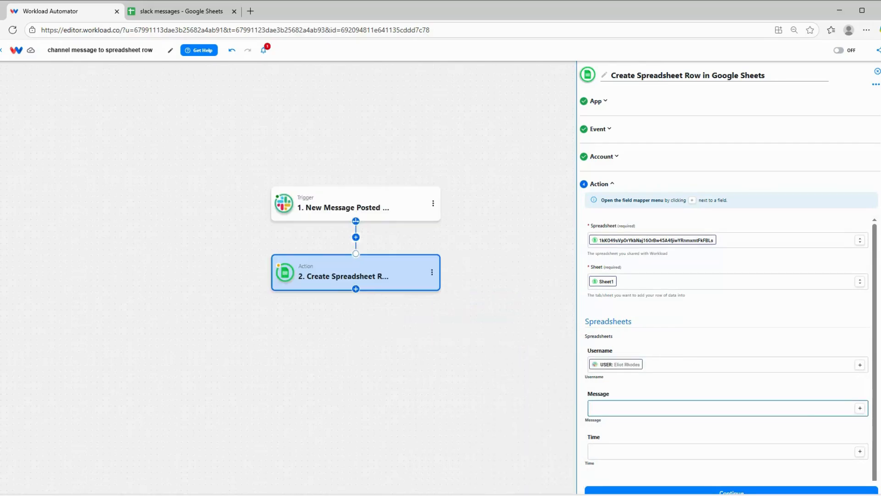
click(860, 409)
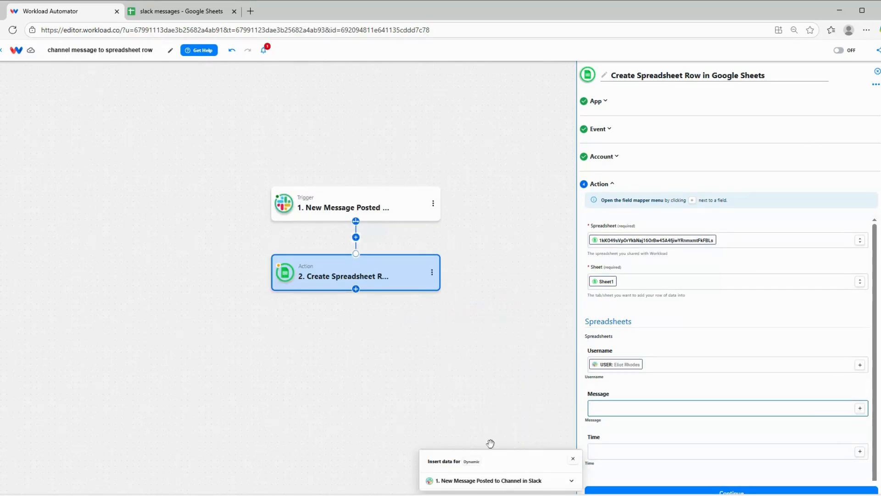
click(517, 480)
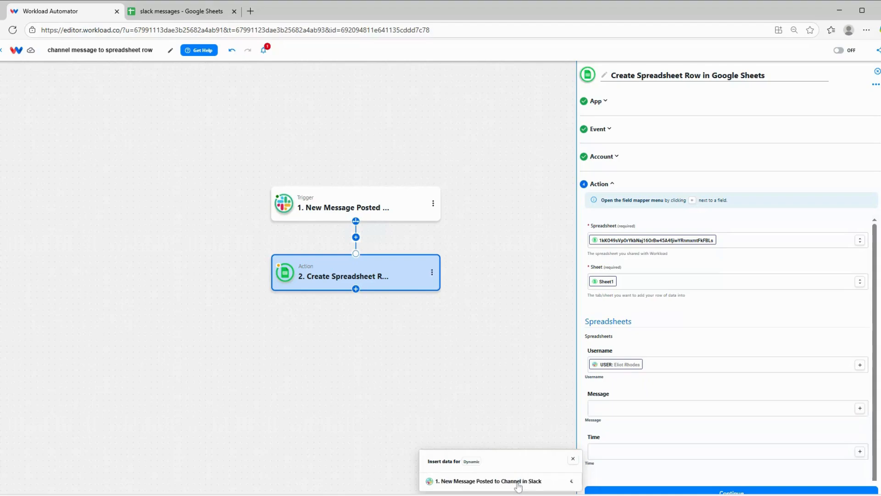
scroll(507, 419, down, 1)
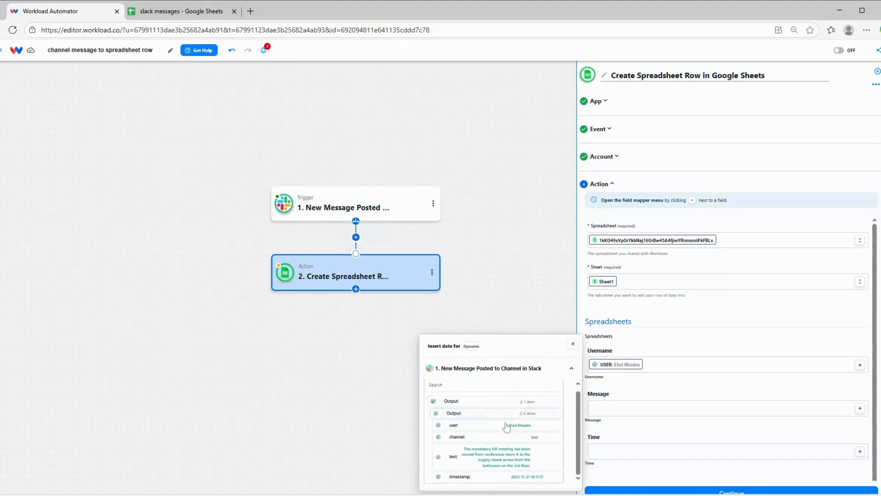
click(491, 451)
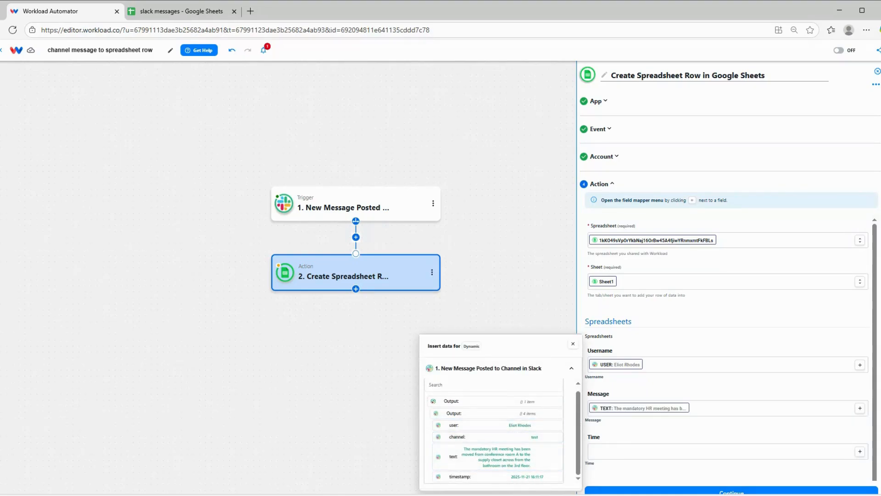
Map the Time column to the Slack message's timestamp
click(857, 451)
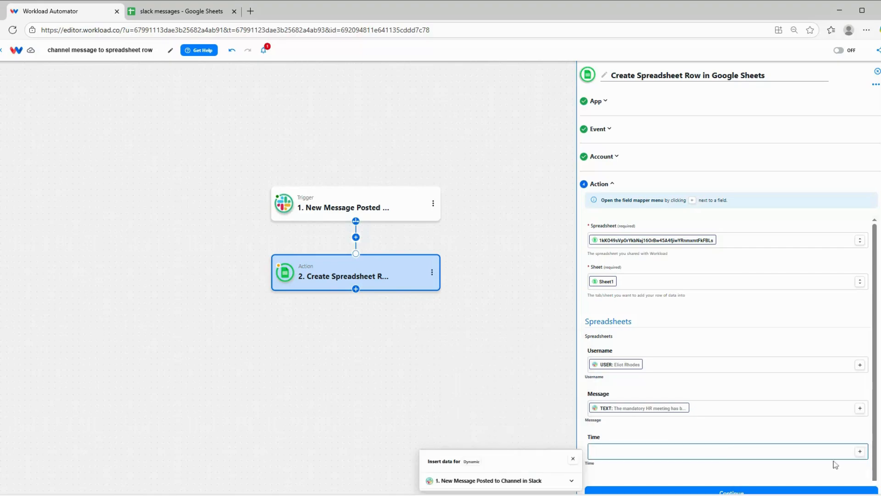
click(544, 485)
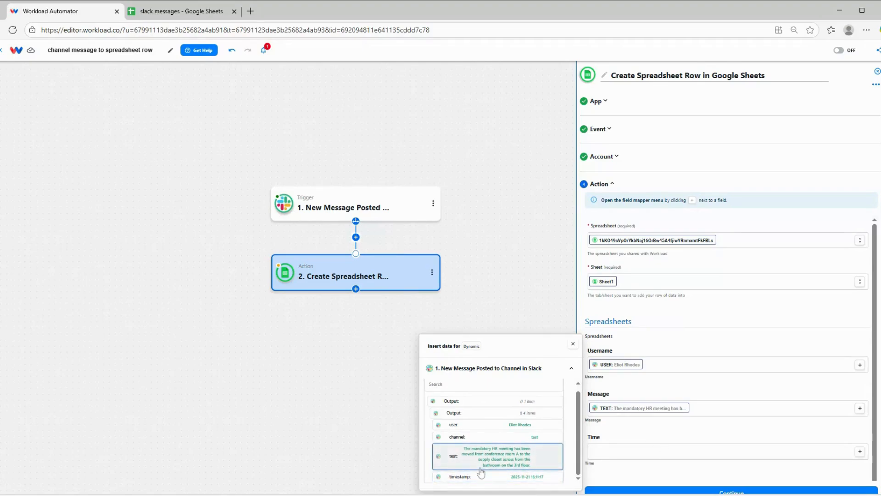
click(464, 477)
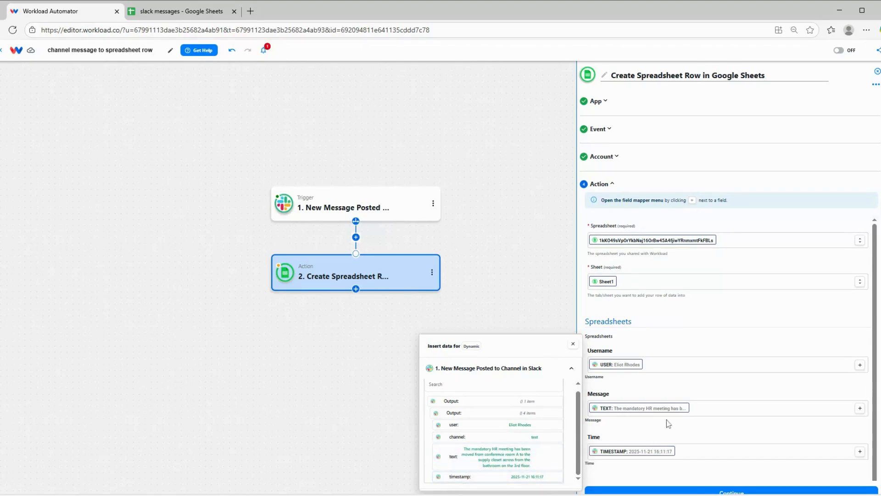
click(642, 443)
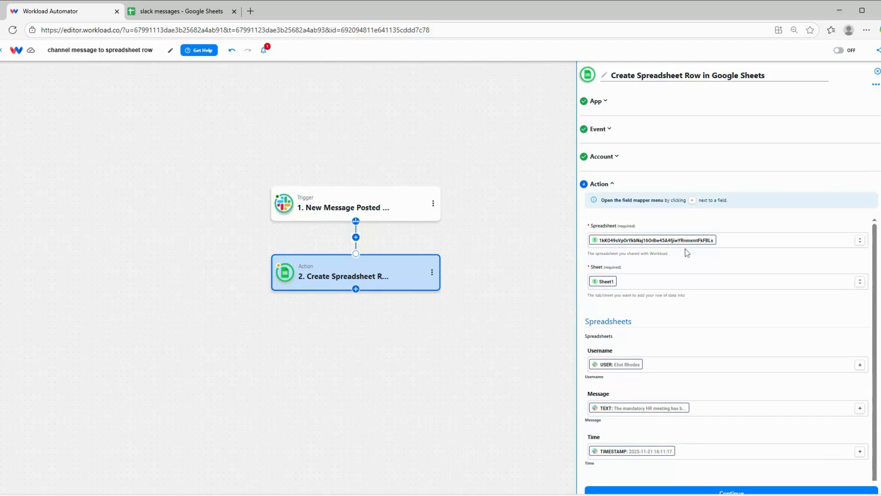
scroll(777, 309, down, 1)
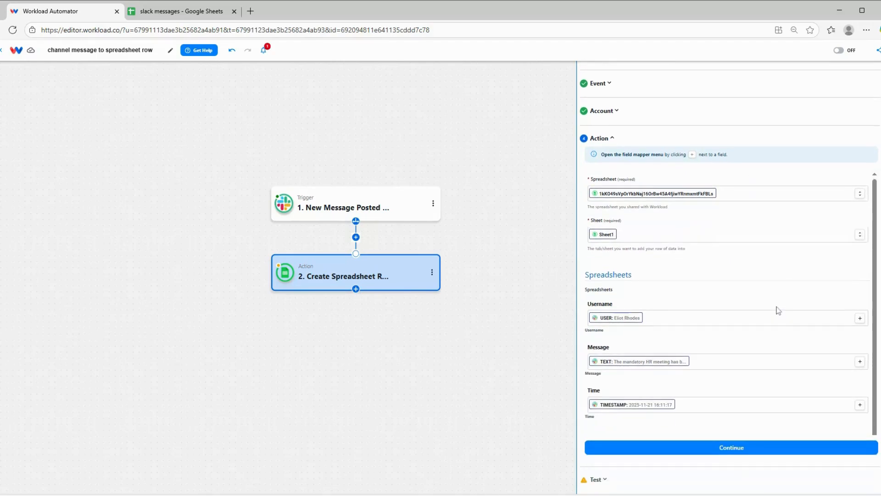
Test the Create Spreadsheet Row action, writing a sample row to Sheet1, and close the panel
click(715, 453)
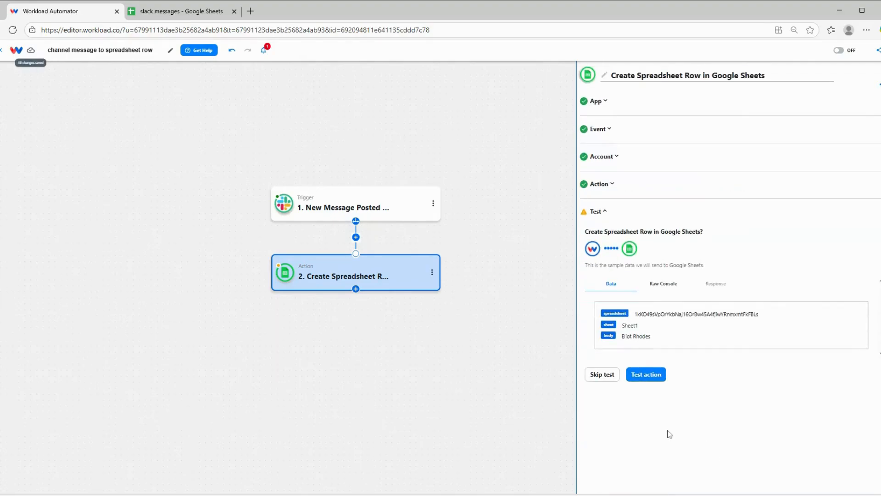
click(646, 374)
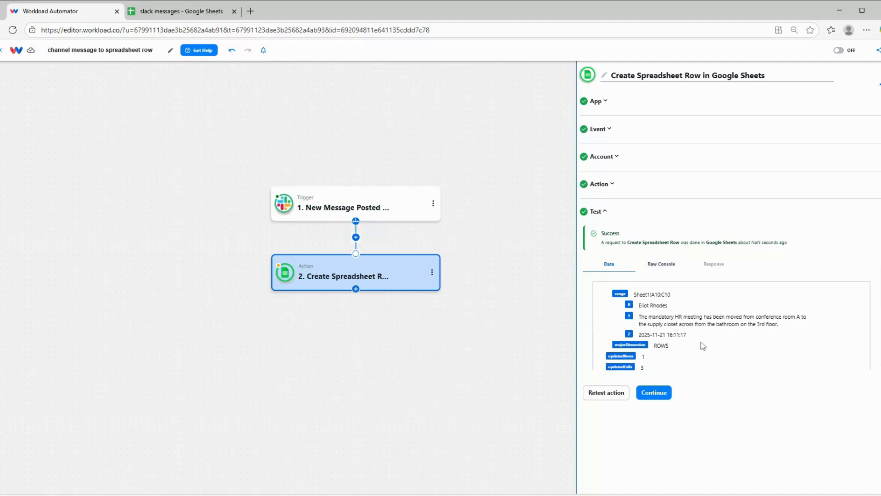
click(664, 398)
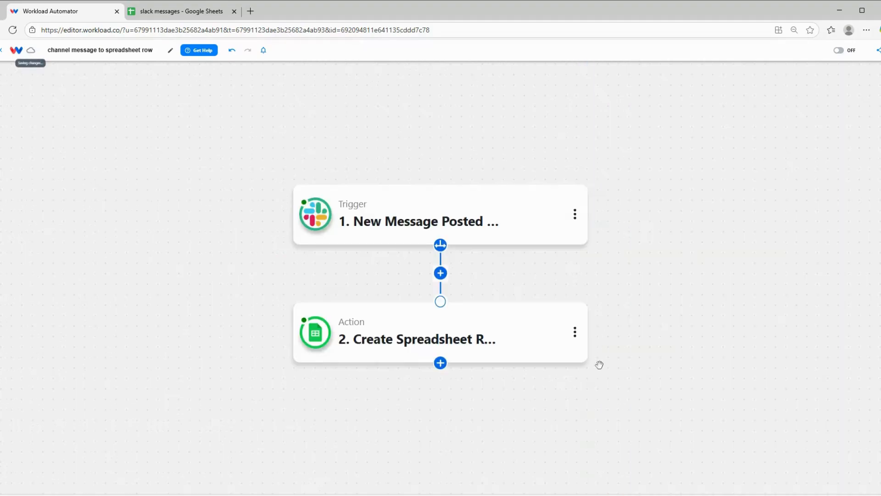
Check the 'slack messages' spreadsheet for the new HR meeting test row
click(188, 12)
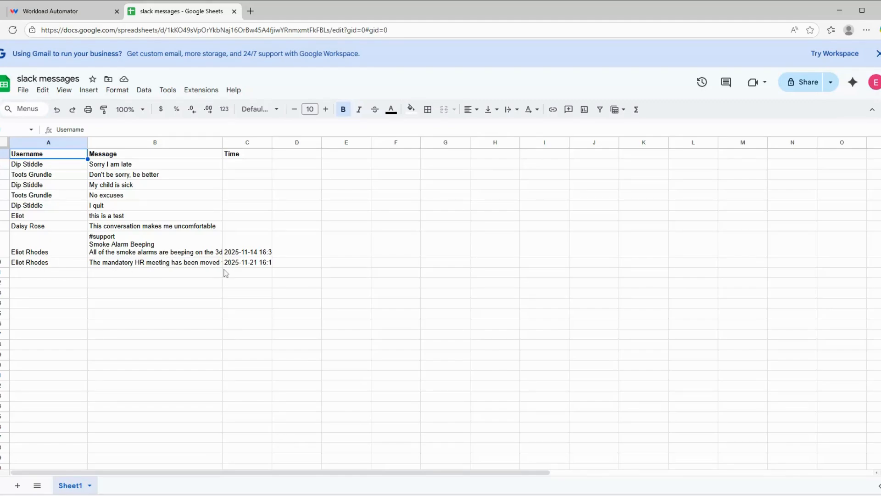
Back in the workflow editor, switch the workflow toggle to ON so it shows ACTIVE
click(45, 13)
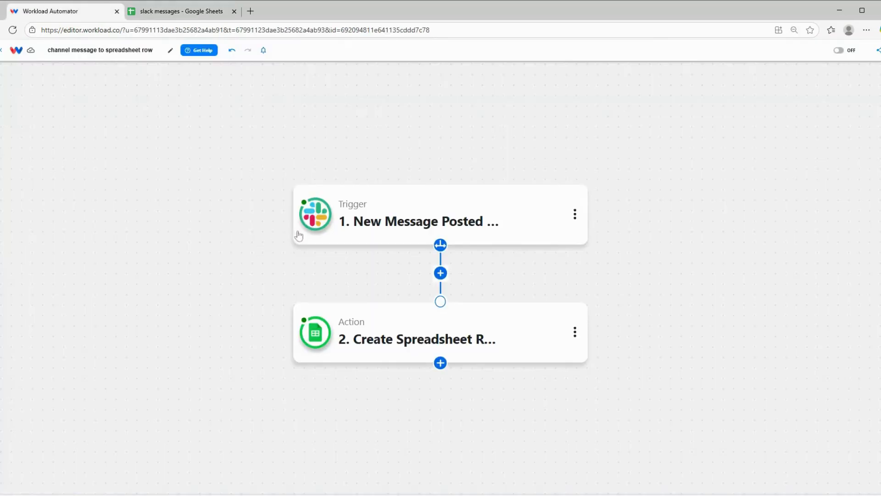
mouse_move(306, 214)
mouse_move(310, 331)
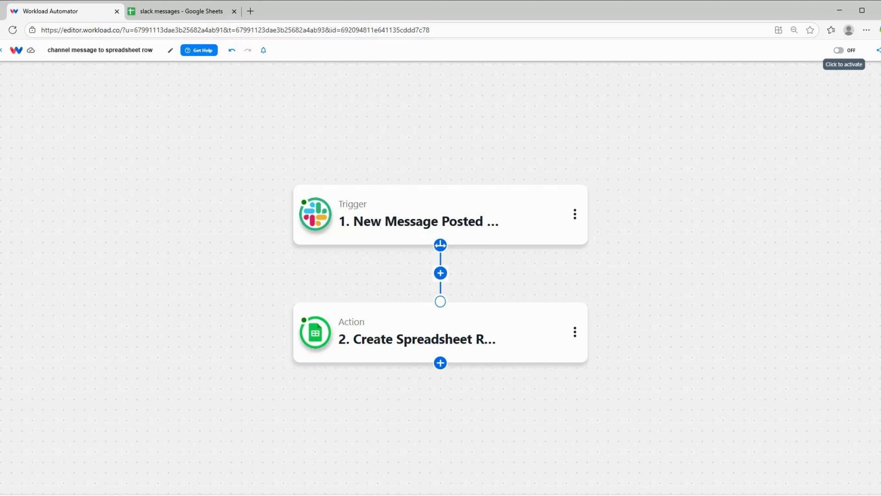
click(839, 51)
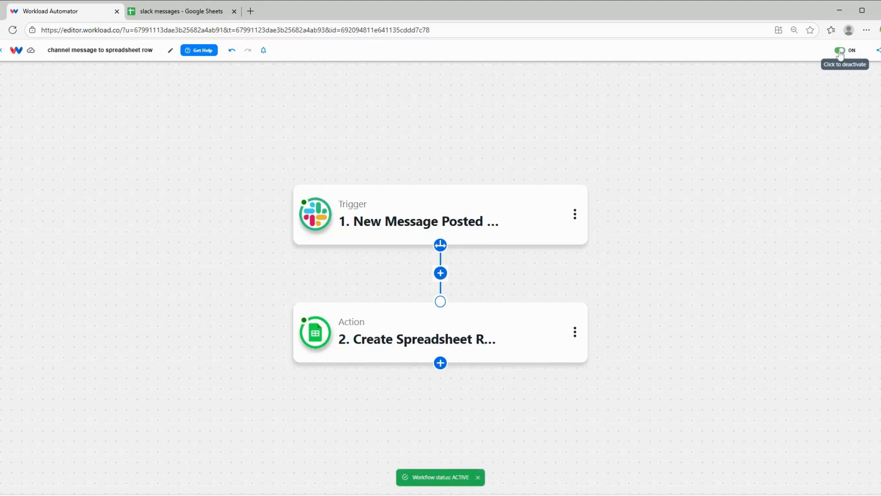